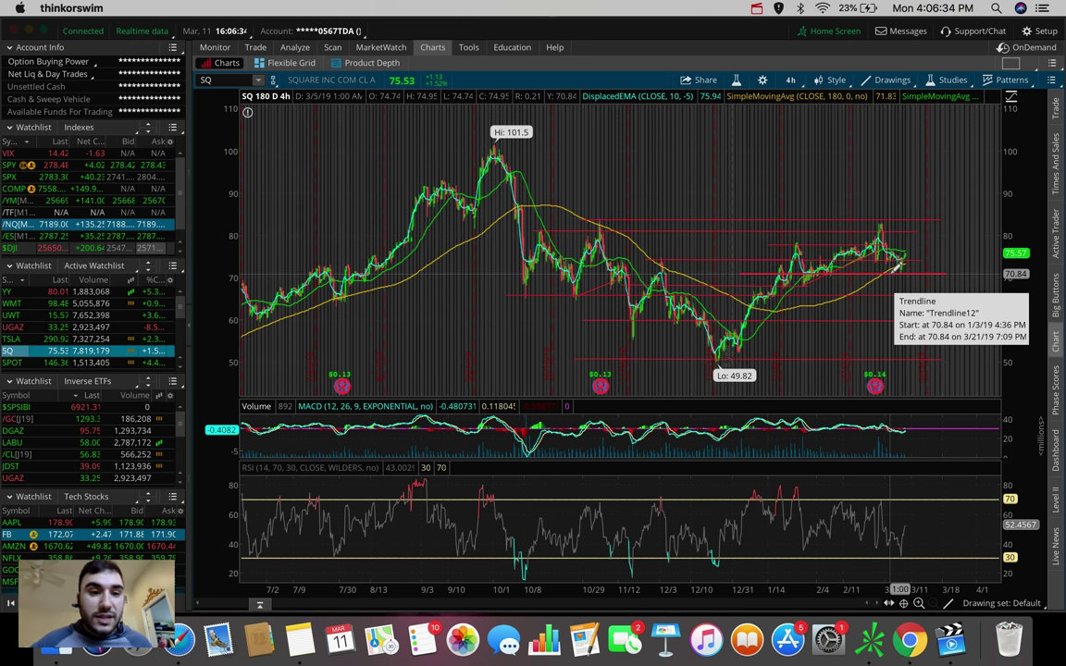
Switch the SQ chart to 180 days of 4-hour bars, then to 5 days of 5-minute bars
left_click(792, 81)
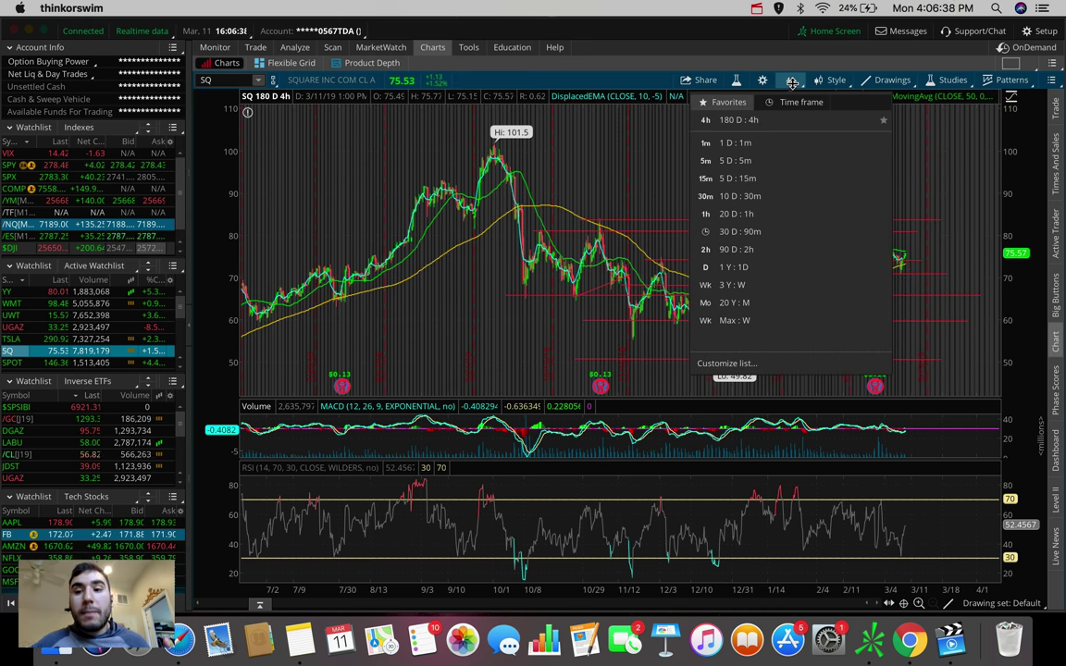
left_click(731, 120)
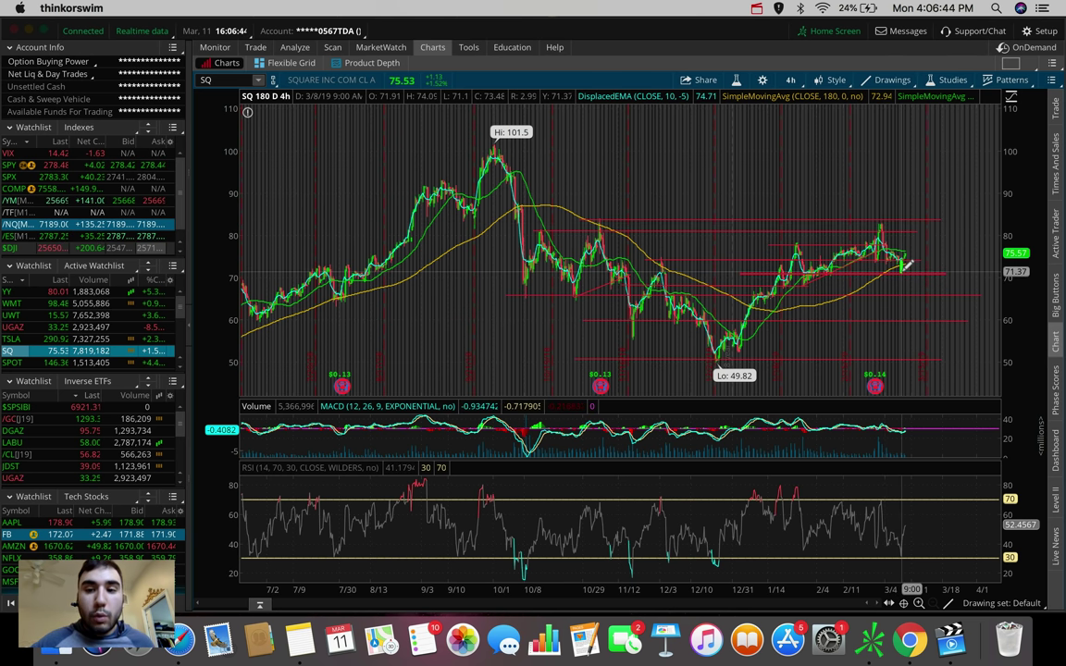
left_click(790, 79)
left_click(741, 160)
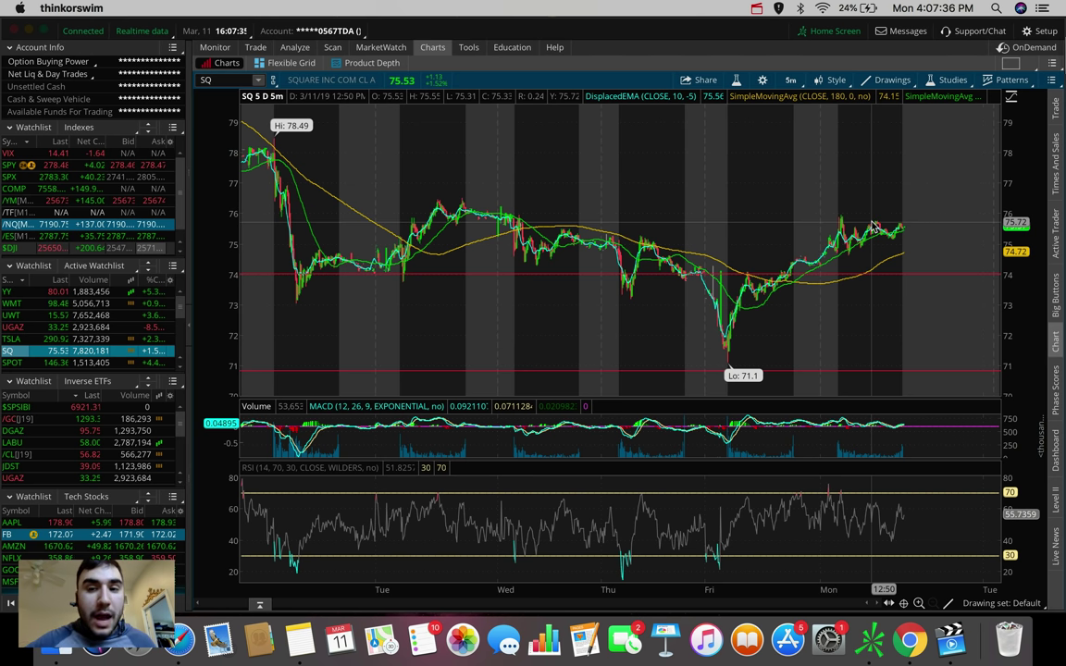
Postpone the macOS system update notice until tomorrow
left_click(1024, 67)
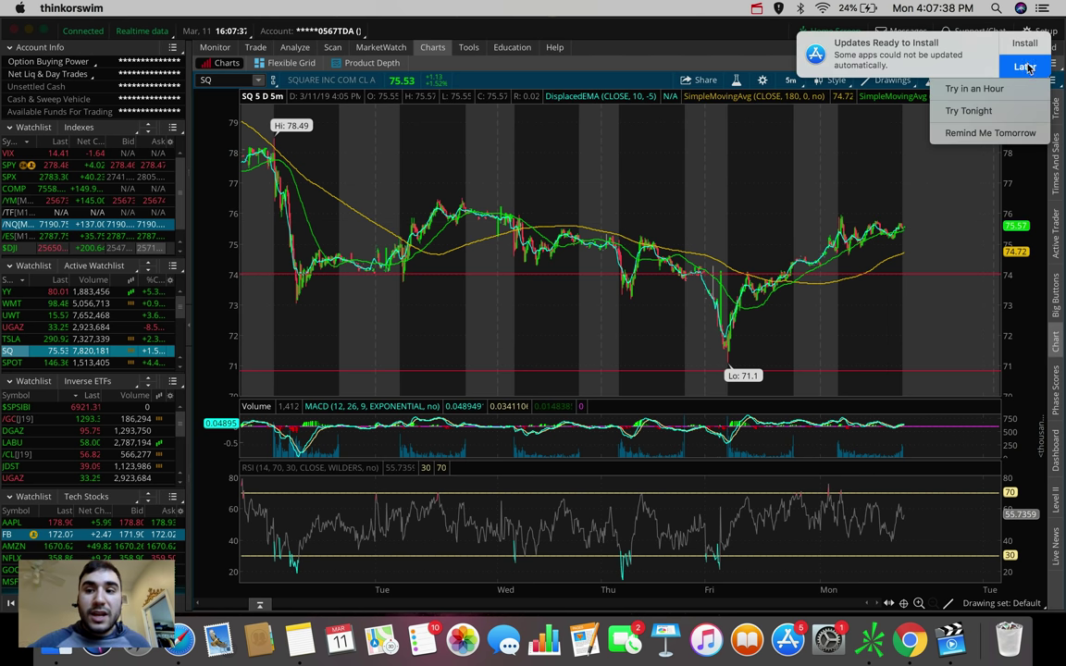
left_click(1023, 134)
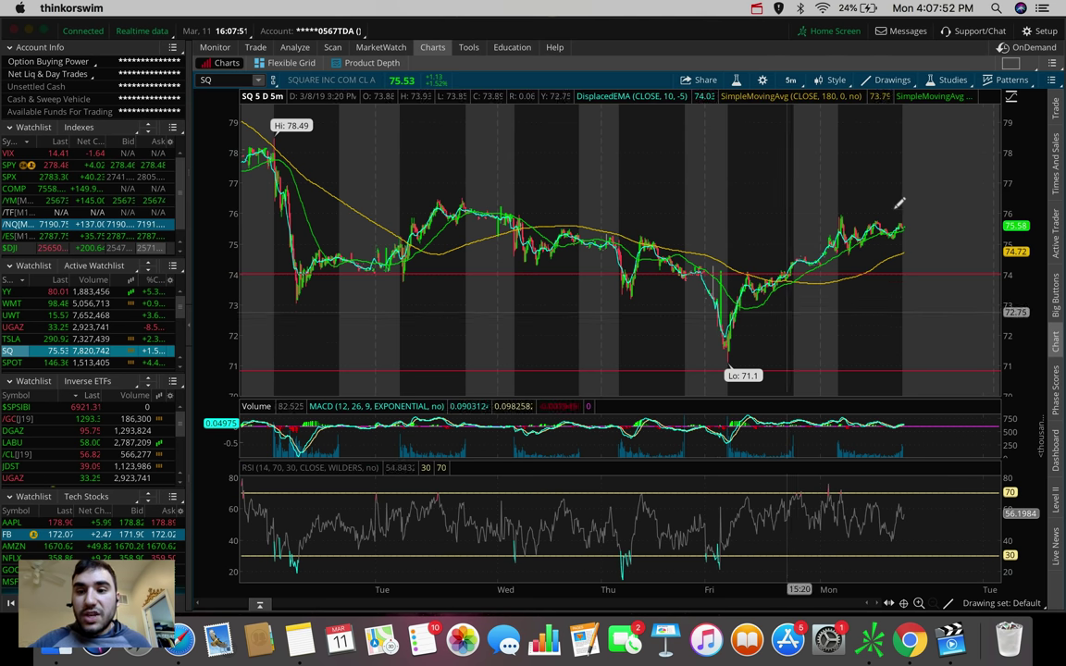
left_click(787, 79)
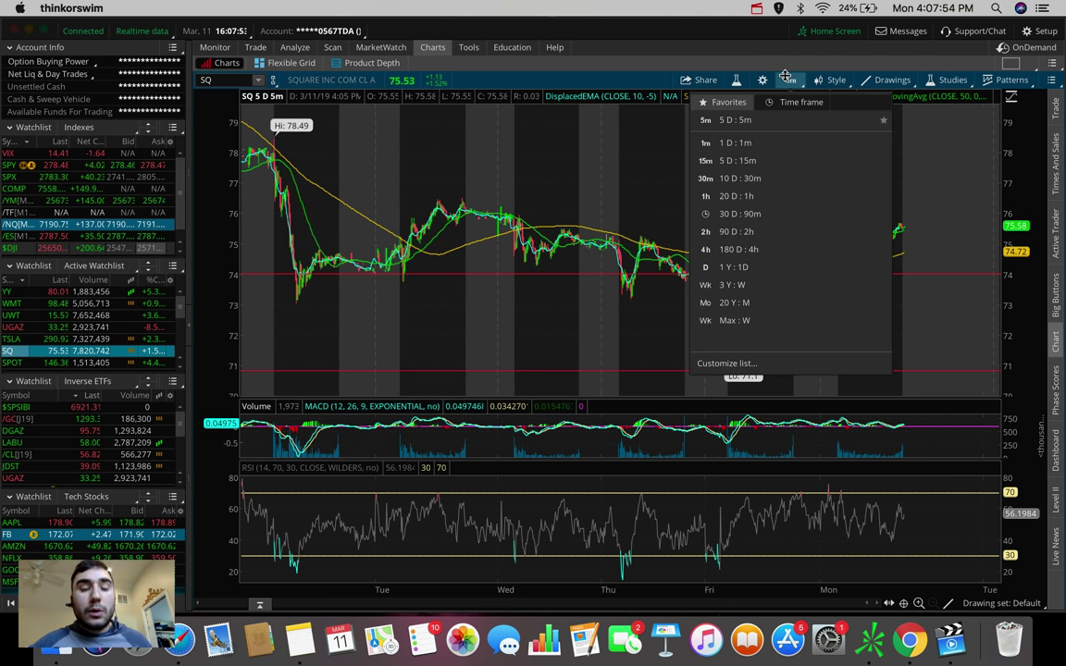
Put SQ back on 180 days of 4-hour bars and start a trendline at the latest candles
left_click(773, 248)
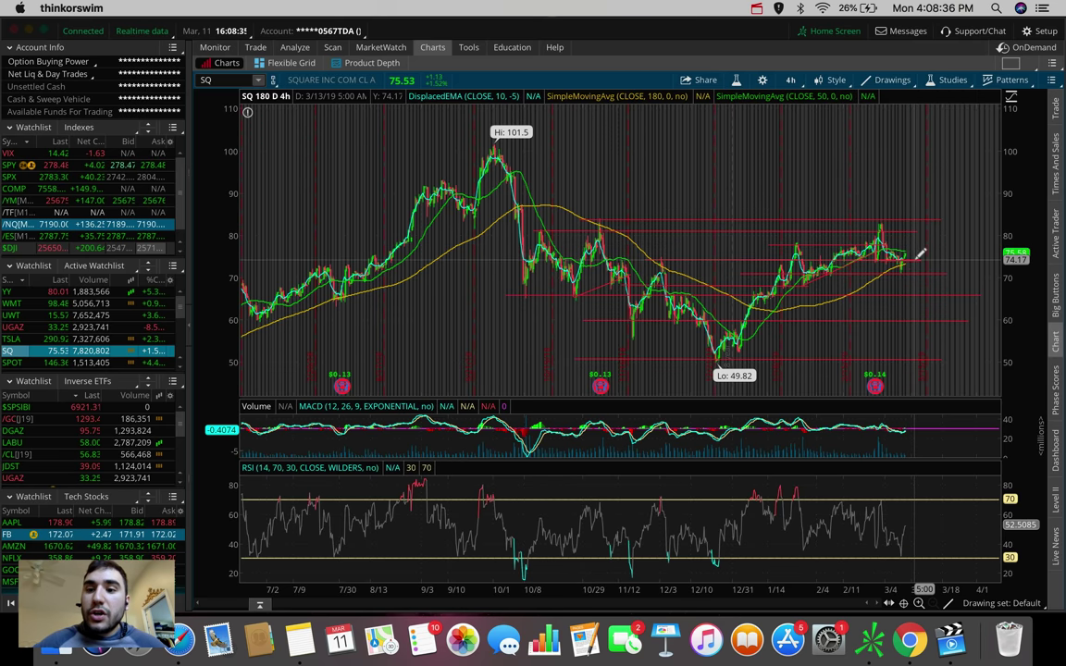
left_click(914, 258)
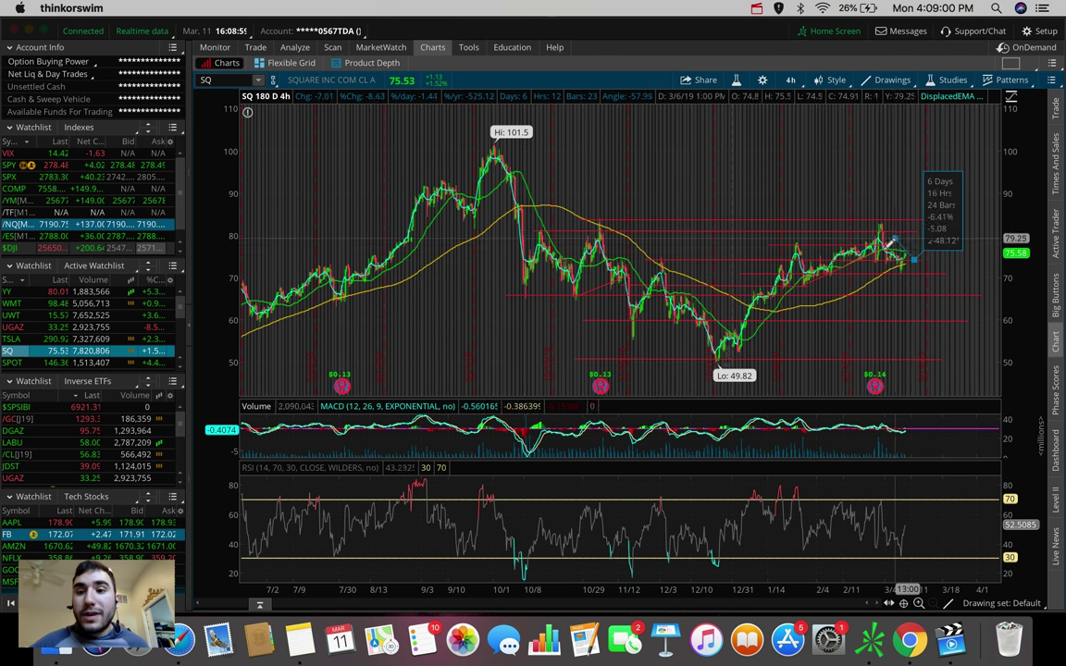
Drag the new SQ trendline to its end point and zoom the chart out
mouse_move(879, 248)
left_mouse_down()
mouse_move(921, 250)
mouse_move(768, 248)
left_mouse_up()
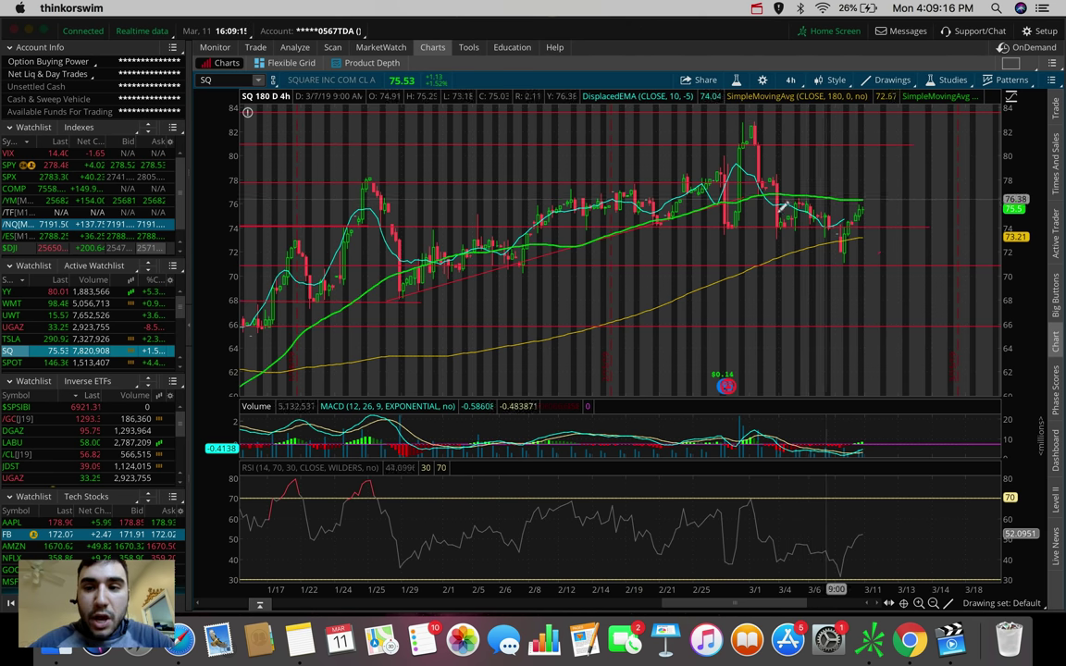
scroll(888, 247, "down", 5)
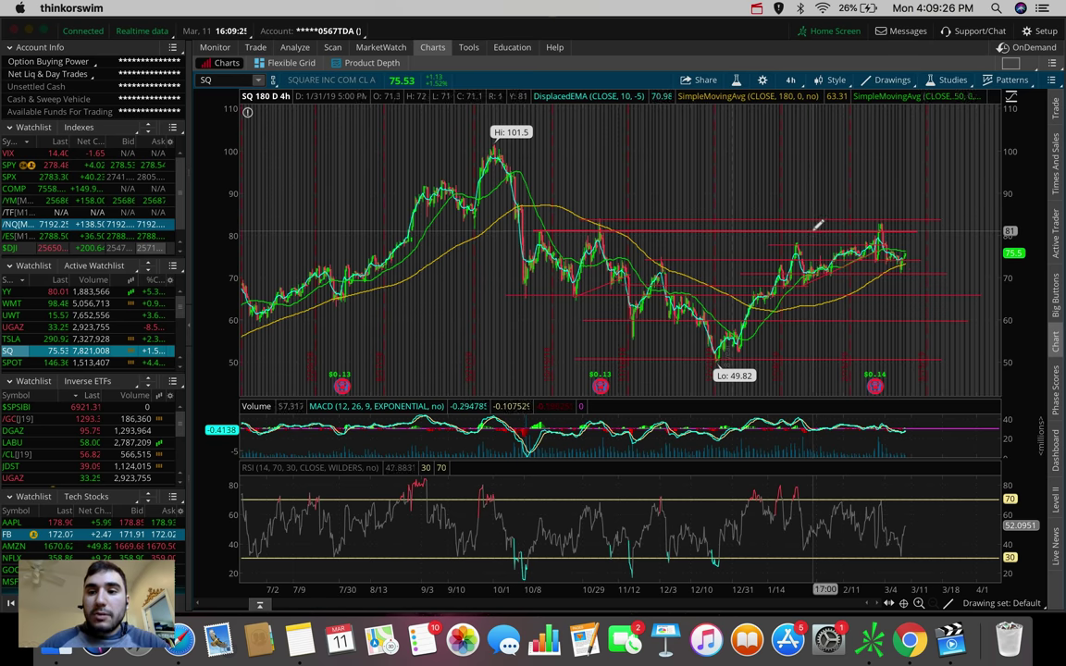
mouse_move(818, 225)
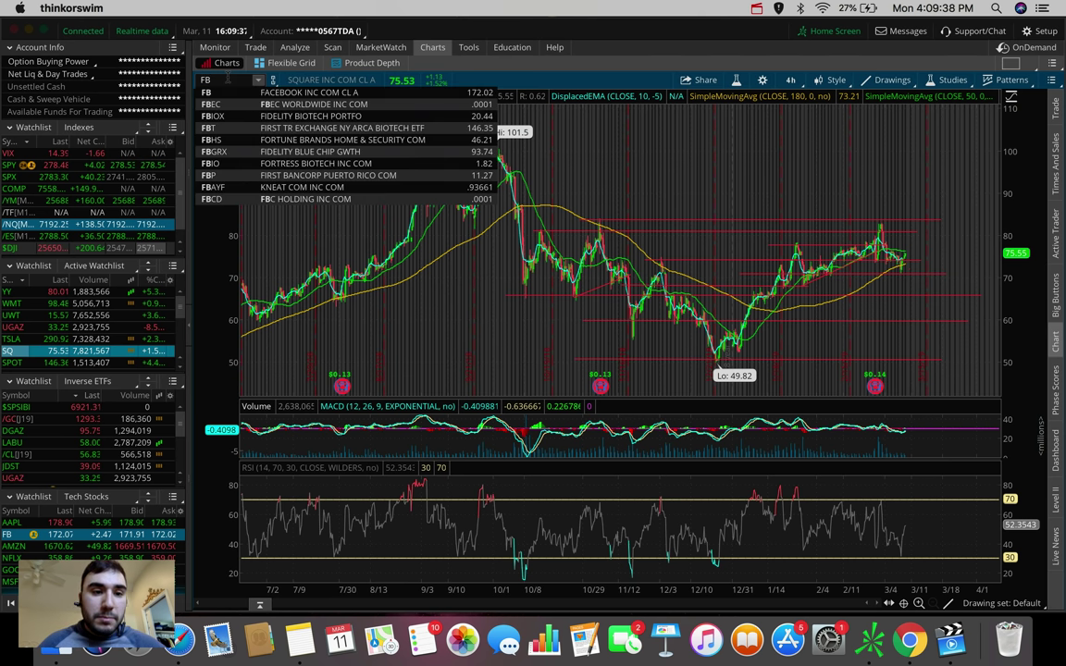
Load FB in place of SQ and zoom in on the recent months
key("Return")
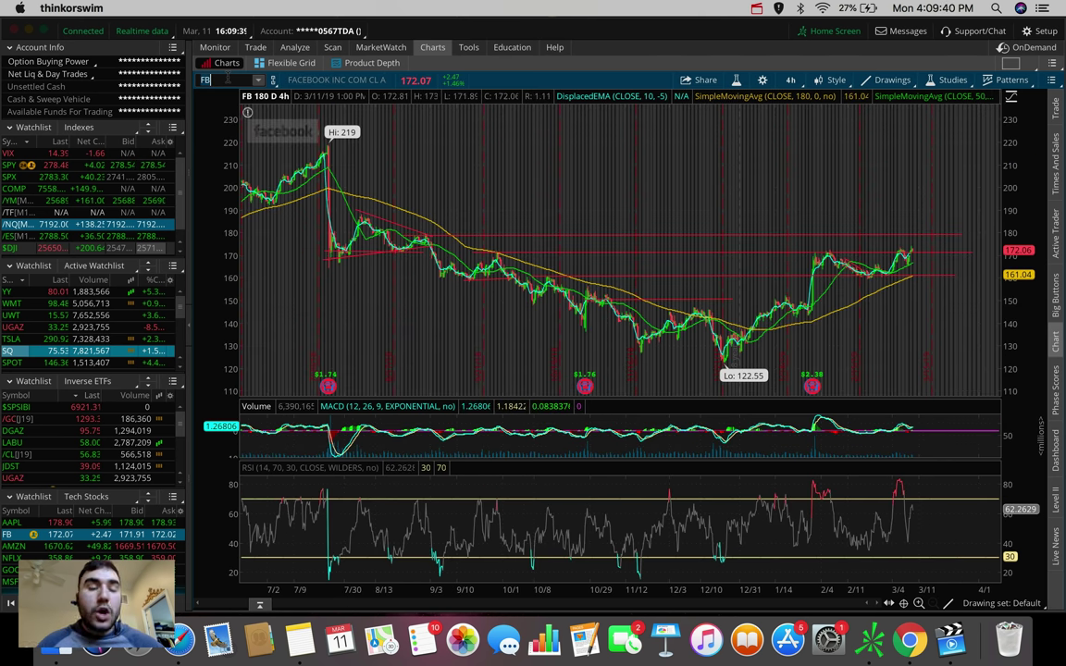
left_click(226, 79)
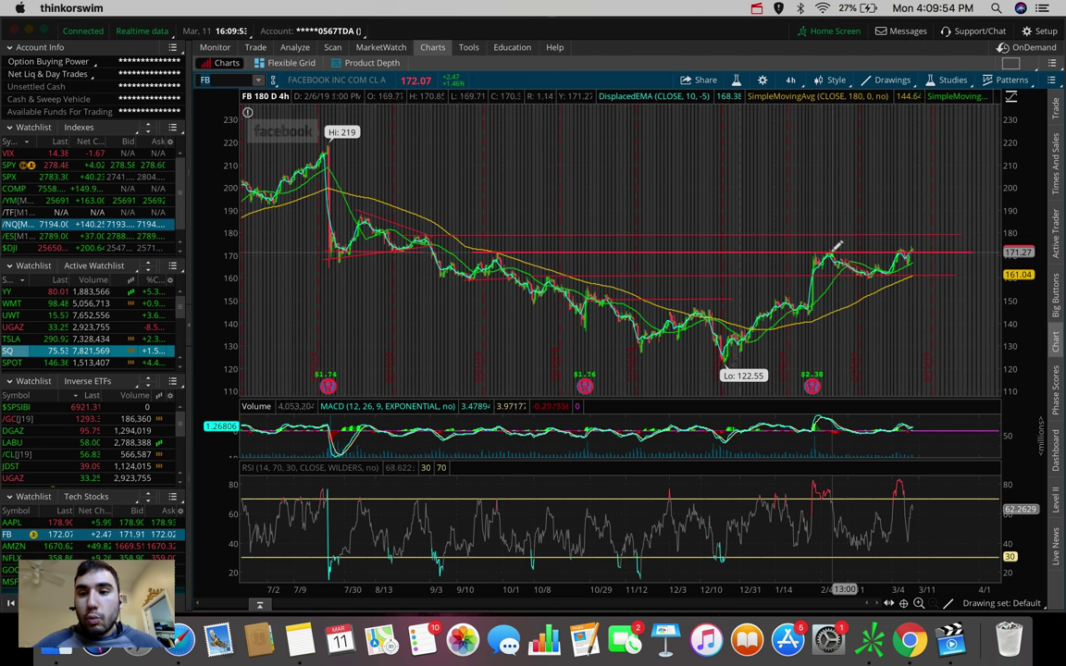
scroll(963, 233, "up", 5)
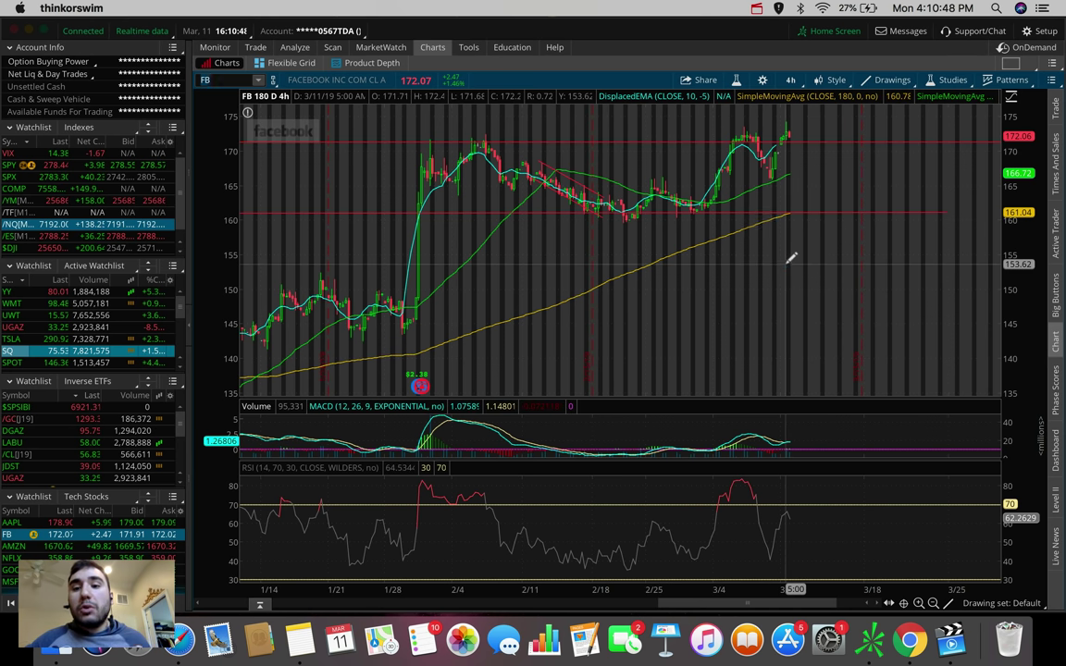
Reload FB at its full 180-day range and place a resistance trendline at 179.11
key("Return")
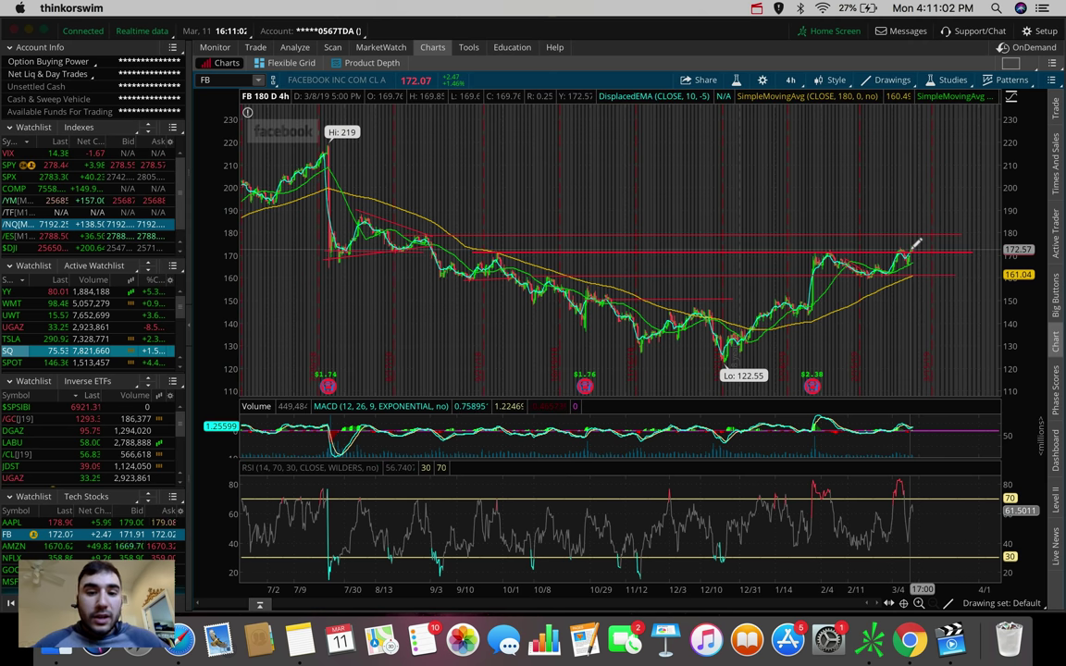
left_click(923, 226)
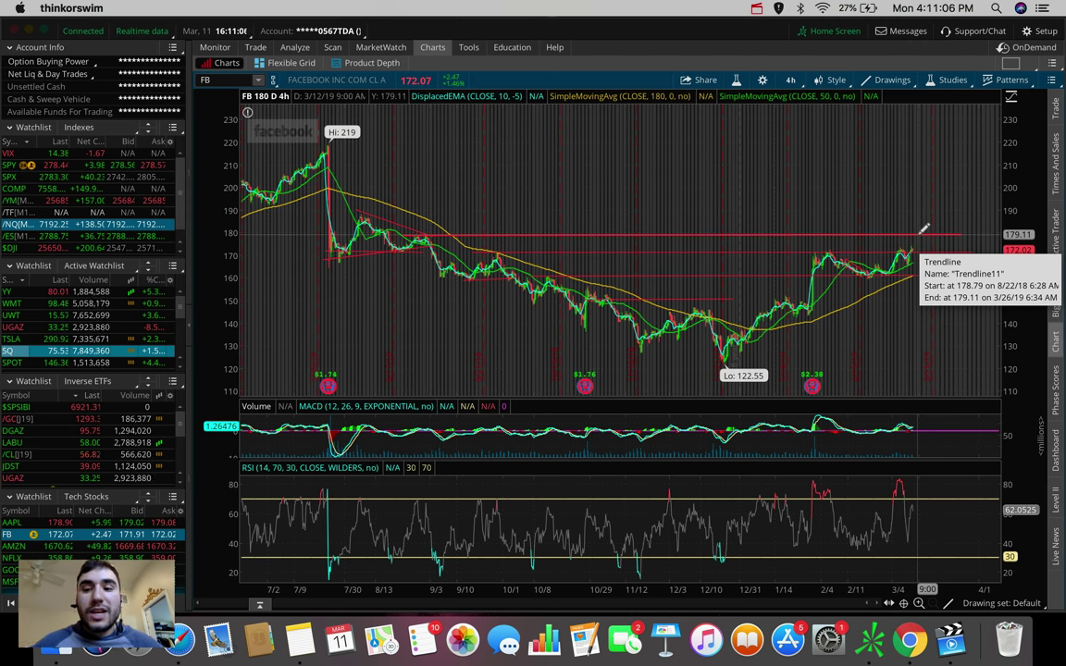
Lower the FB resistance trendline to about 171 and lay a horizontal line near 179
left_click_drag(923, 226, 923, 246)
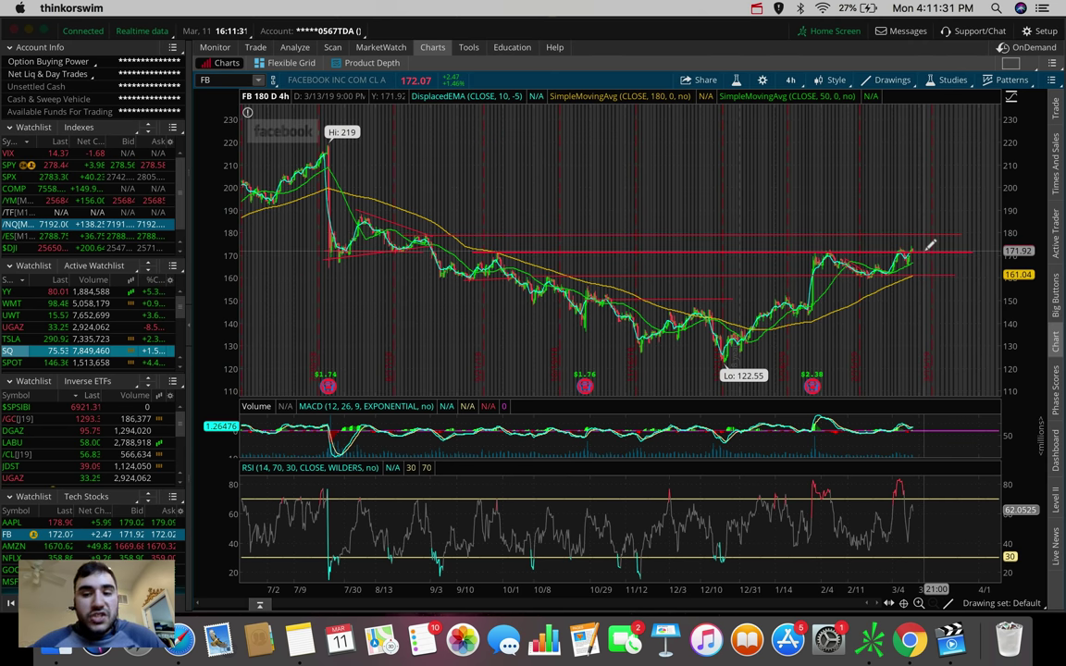
mouse_move(922, 250)
left_mouse_down()
mouse_move(924, 226)
mouse_move(910, 229)
mouse_move(918, 235)
left_mouse_up()
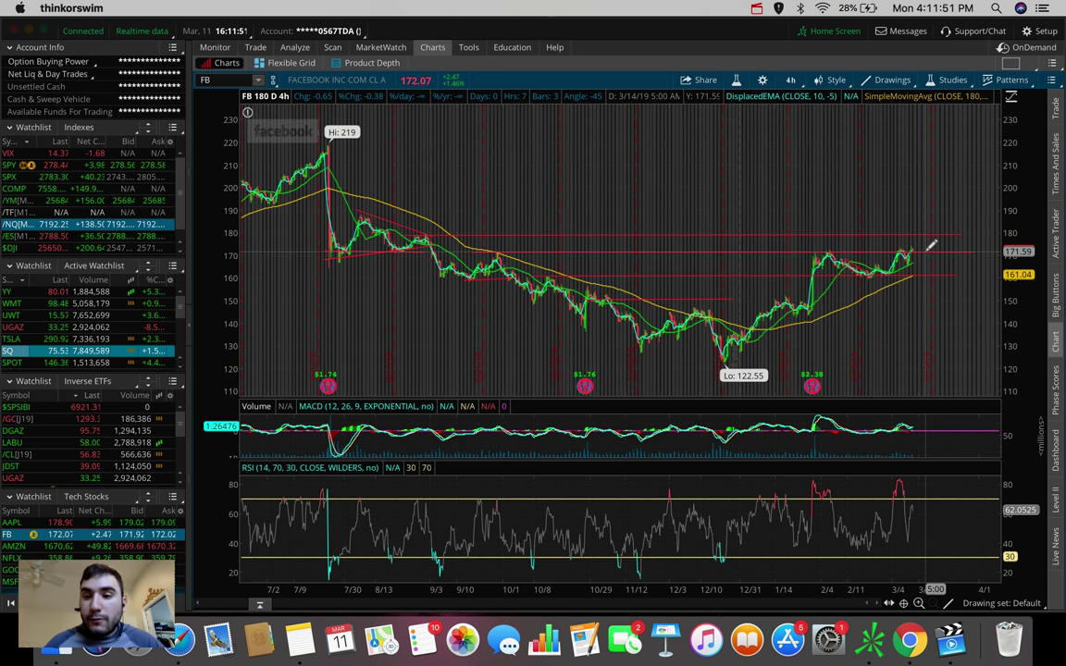
mouse_move(931, 245)
left_mouse_down()
mouse_move(920, 222)
mouse_move(911, 242)
mouse_move(909, 228)
left_mouse_up()
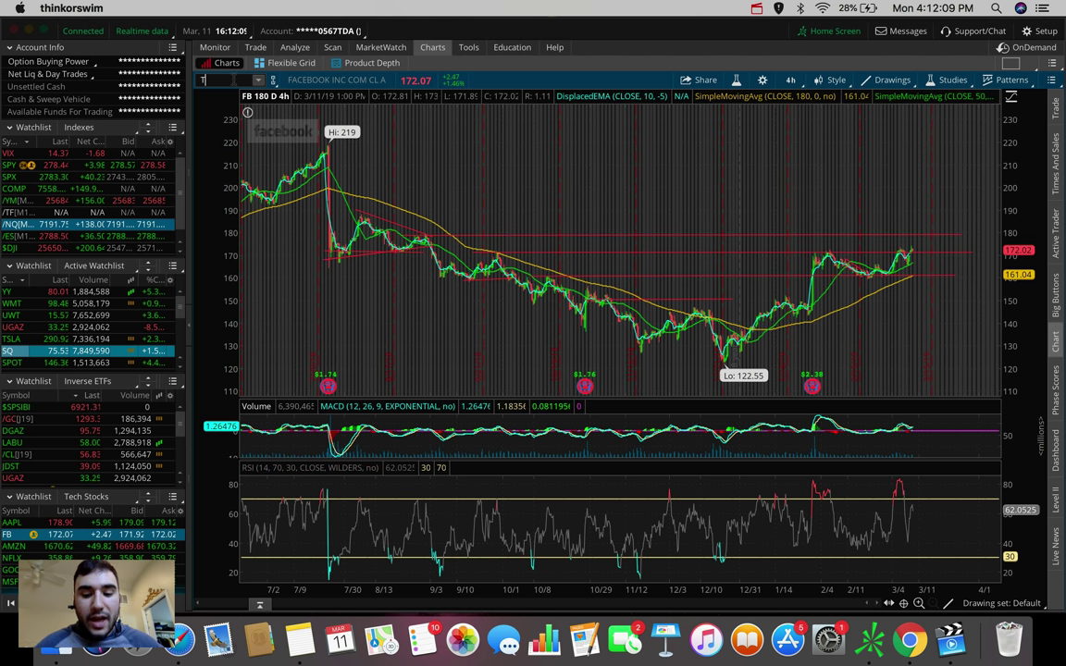
Load TSLA and measure its price moves across about 178 and 144 days
type("SLA")
key("Return")
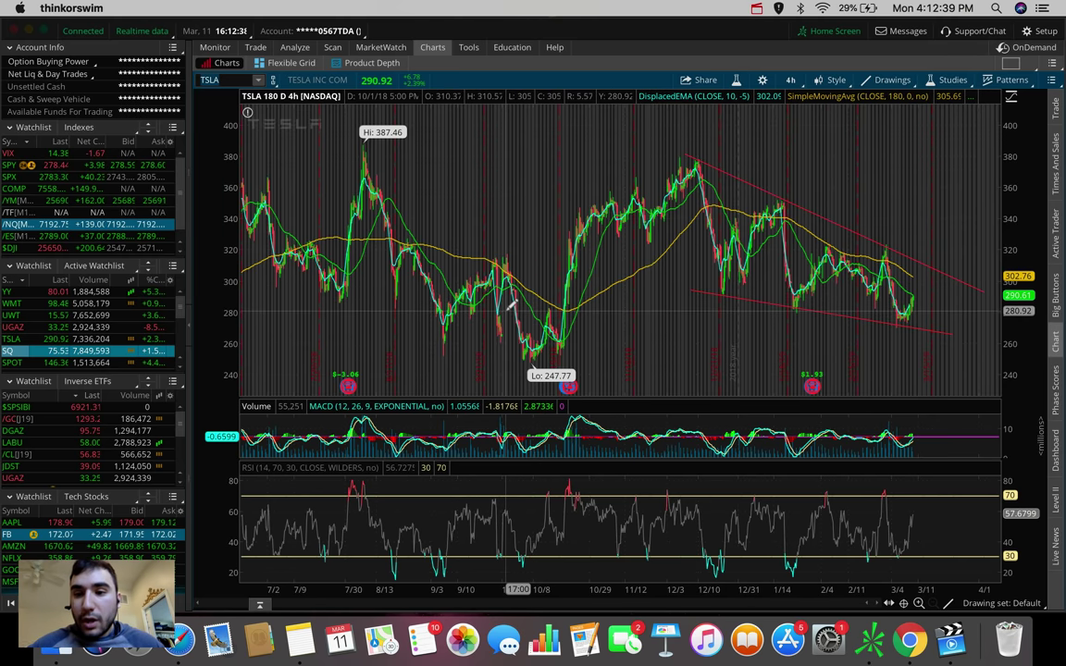
mouse_move(507, 305)
left_mouse_down()
mouse_move(982, 308)
mouse_move(647, 363)
mouse_move(512, 291)
mouse_move(509, 299)
left_mouse_up()
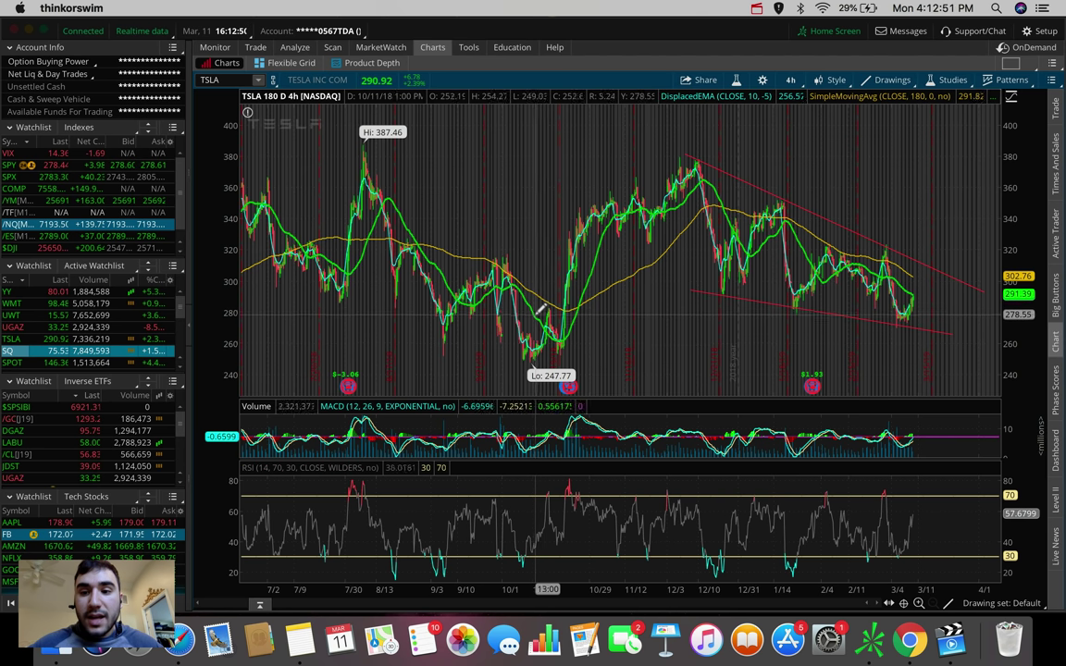
left_click_drag(534, 314, 1005, 311)
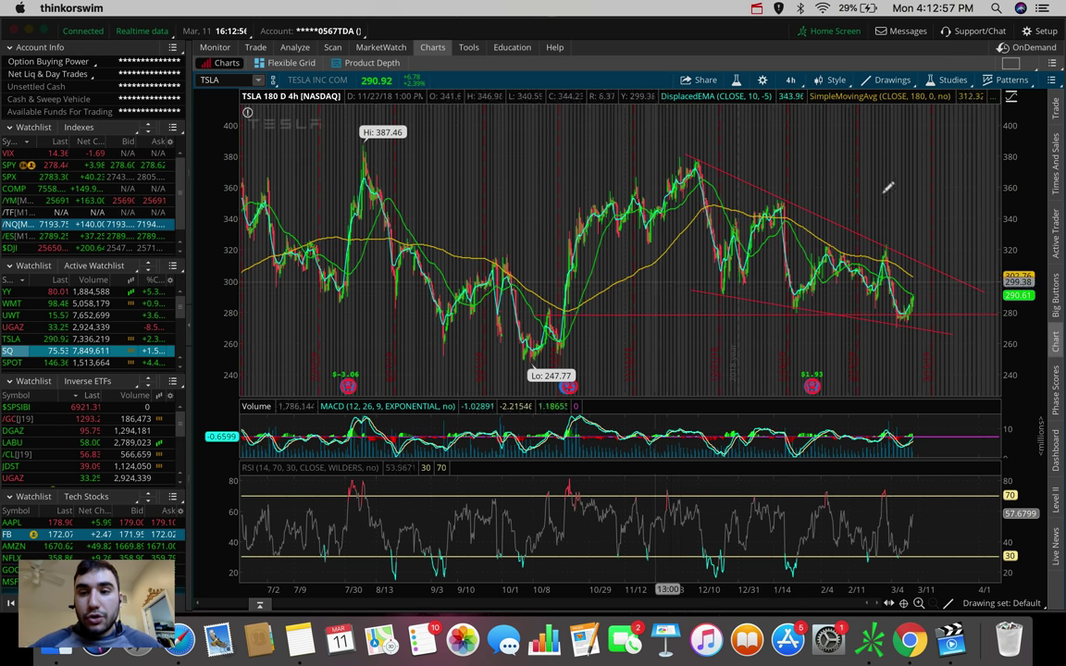
left_click(789, 79)
Switch TSLA to 5 days of 5-minute bars
left_click(736, 161)
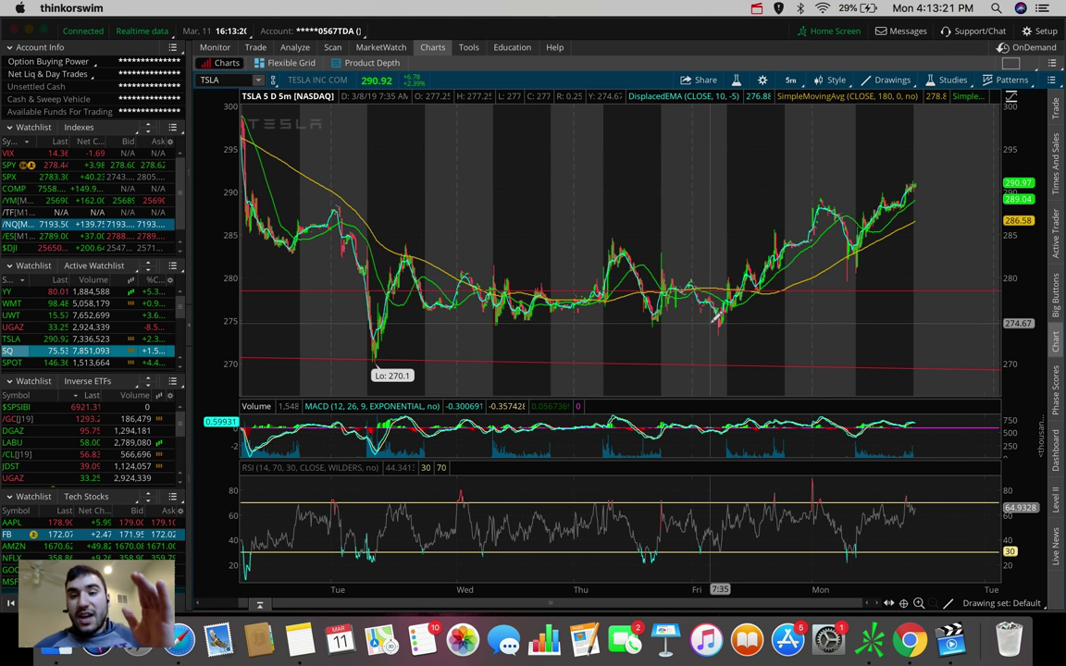
left_click(787, 82)
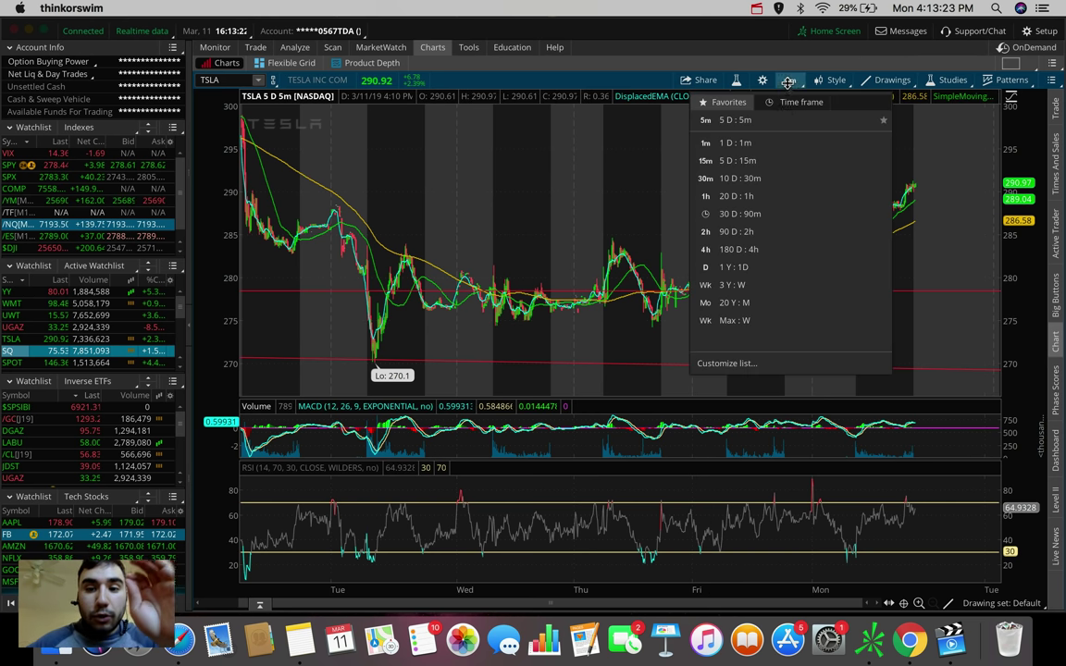
Put TSLA back on 180 days of 4-hour bars and select the upper descending trendline
left_click(778, 248)
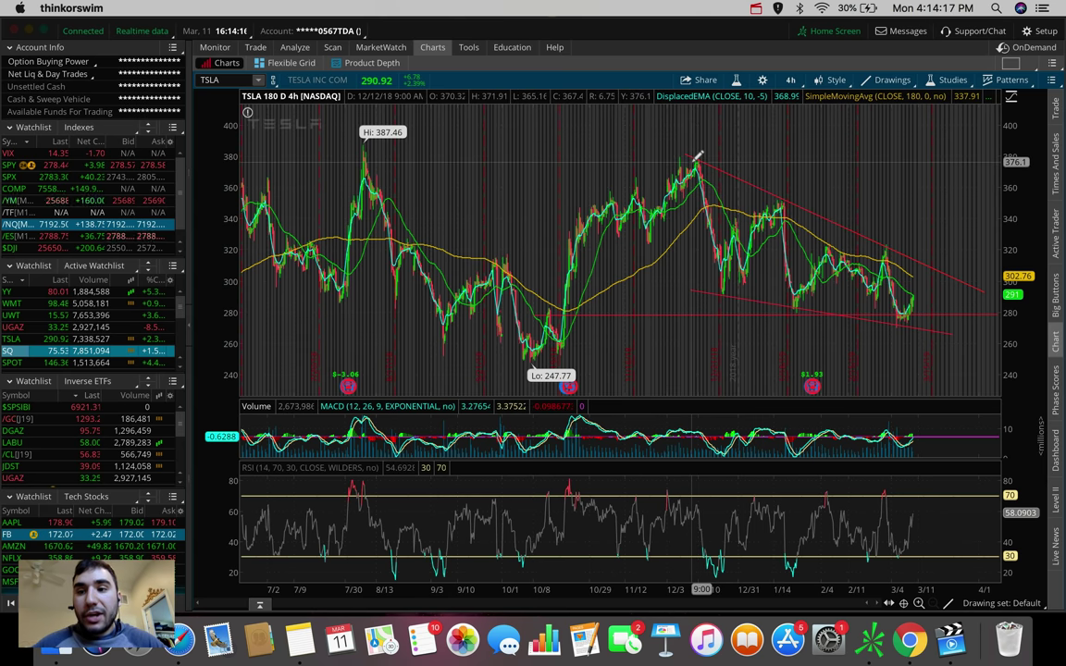
left_click(790, 194)
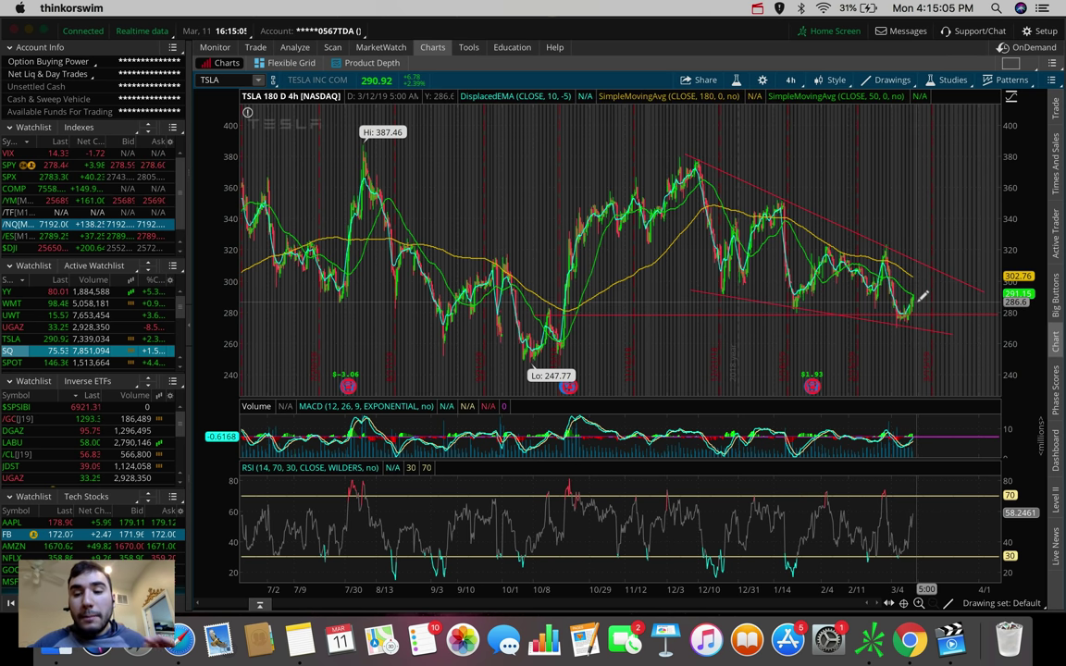
left_click(792, 80)
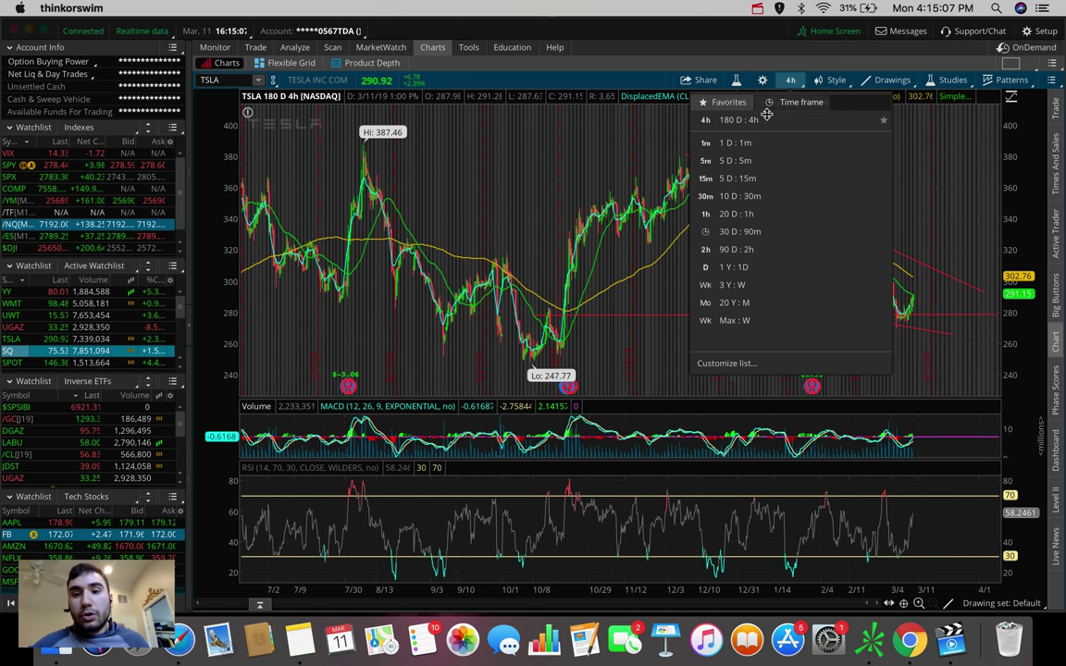
left_click(753, 160)
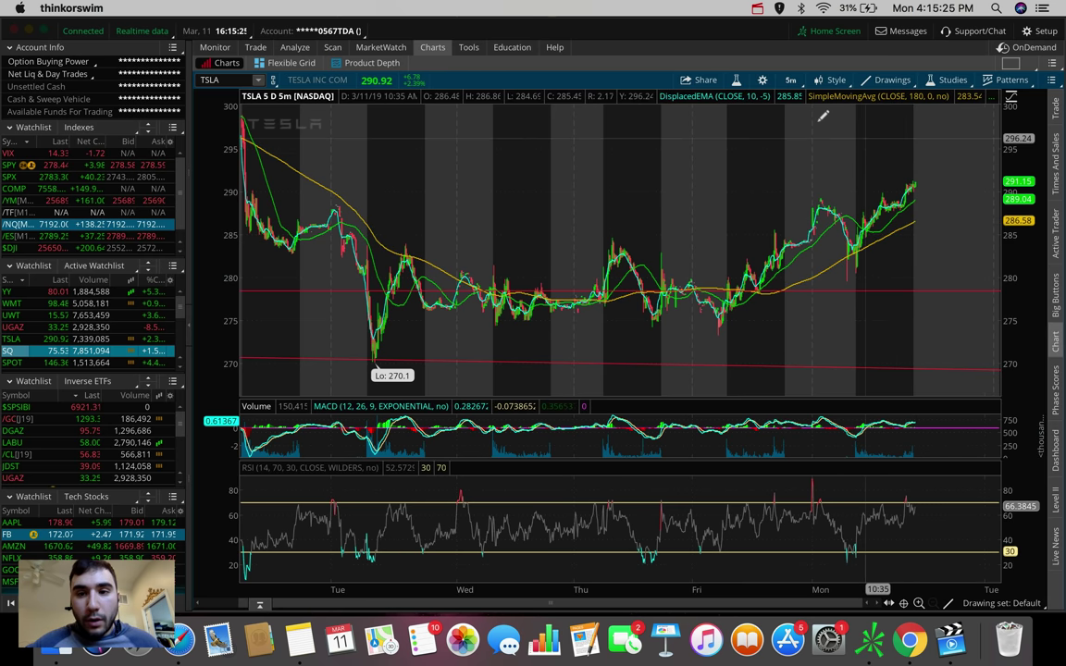
left_click(791, 81)
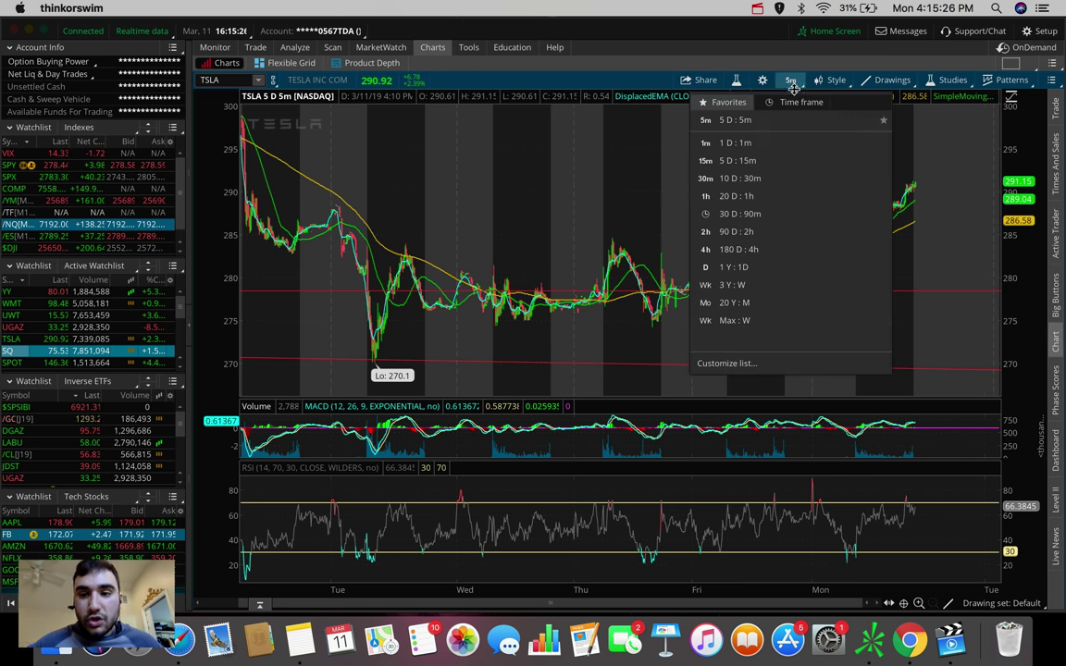
left_click(790, 243)
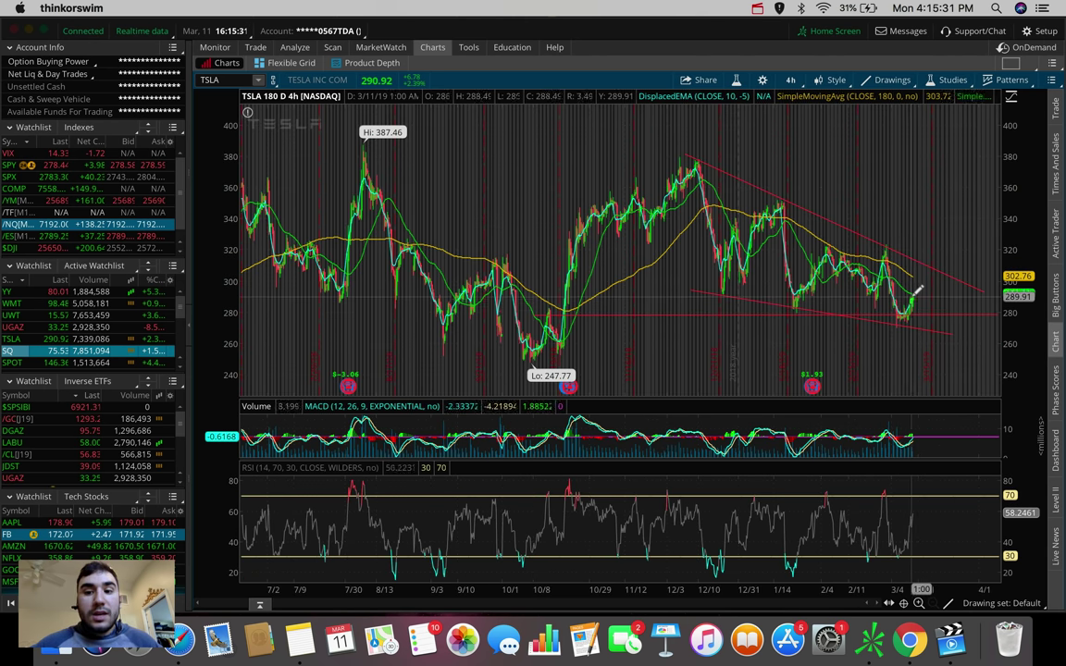